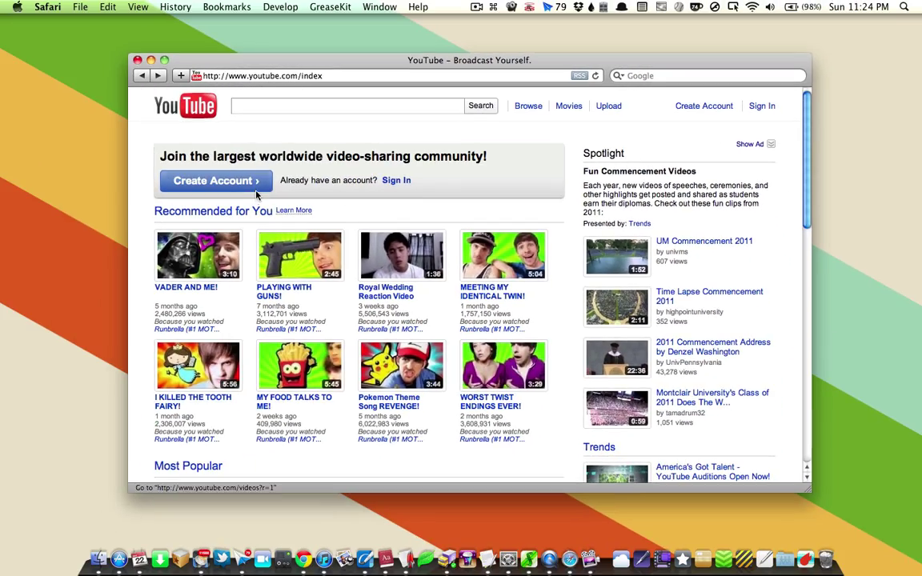
Step: Open the sign-up form and enter the account e-mail address and a first-choice username
left_click(256, 184)
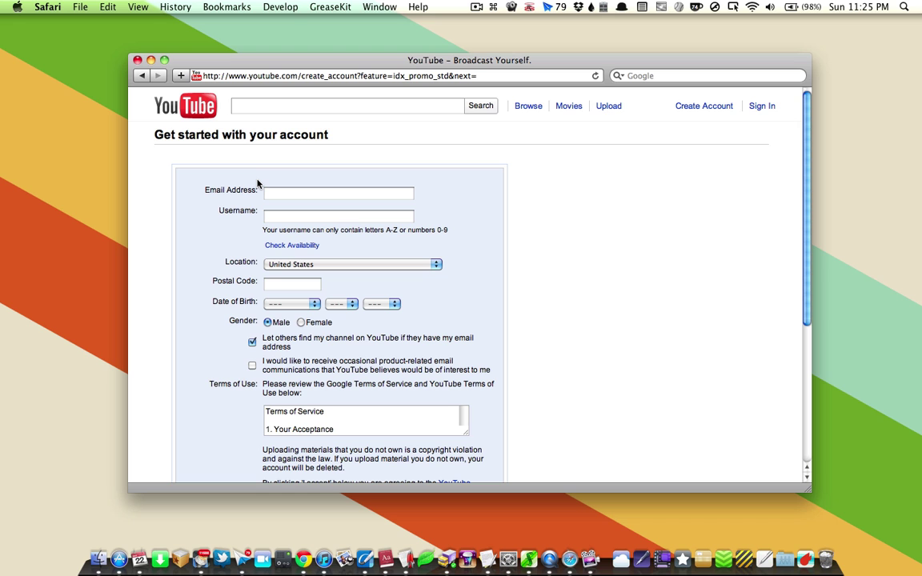
left_click(276, 193)
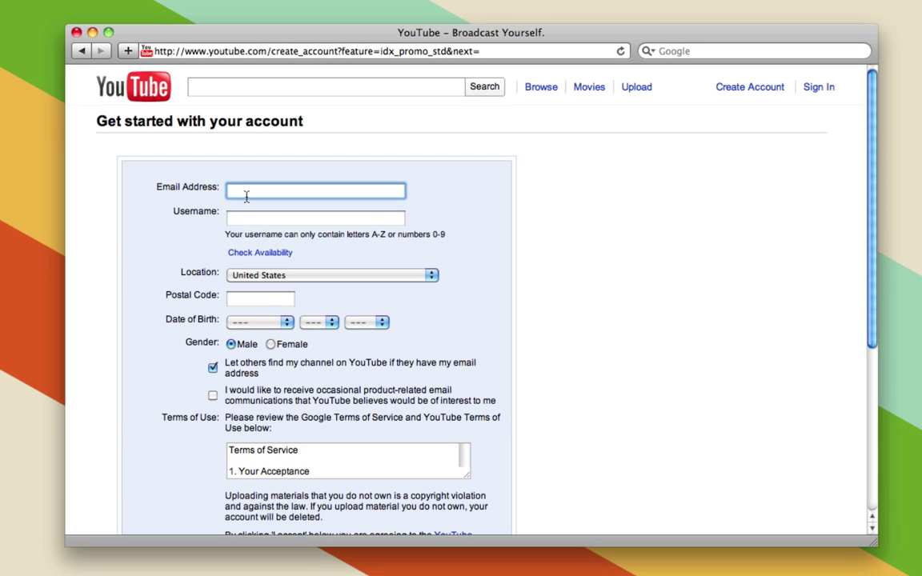
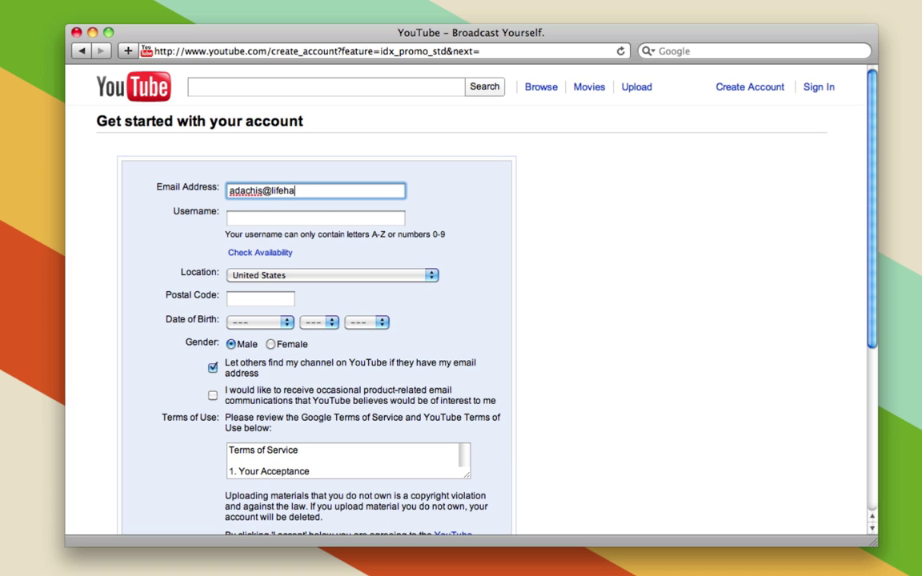
key("Tab")
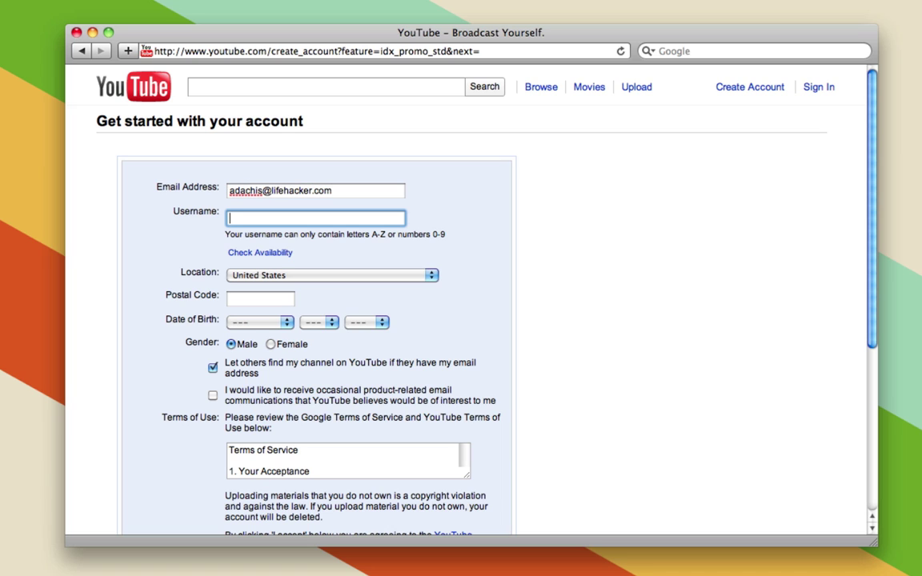
Step: Replace the taken username with a new test username and confirm it is available
left_click(237, 253)
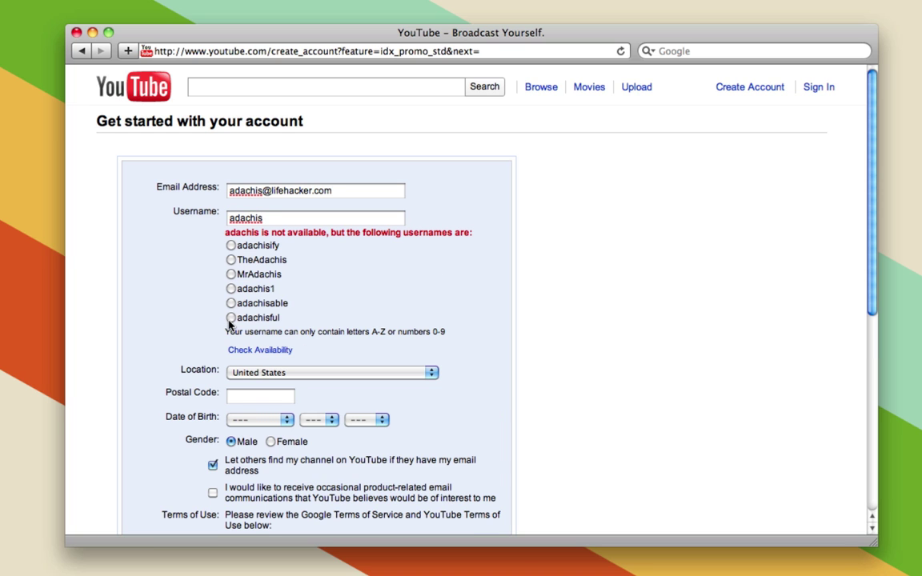
left_click_drag(282, 218, 216, 222)
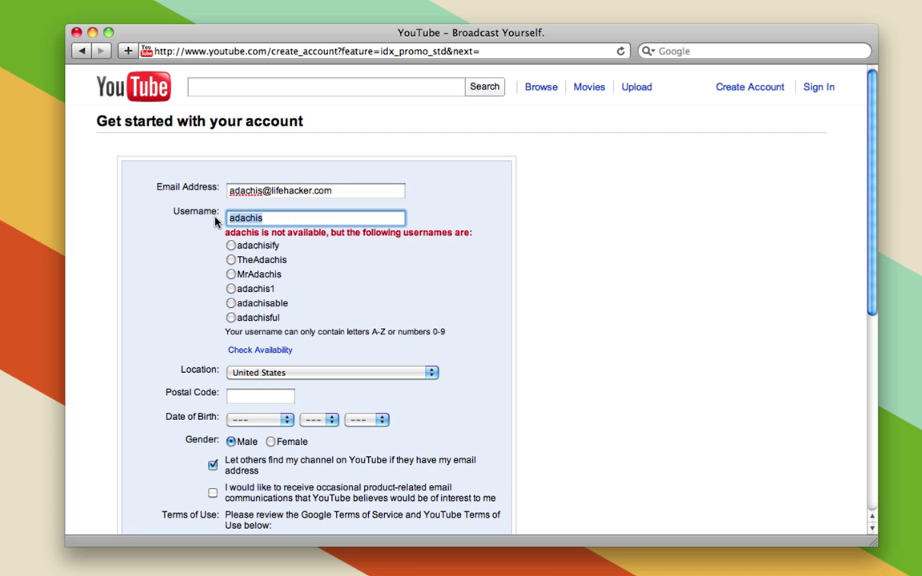
type("adams")
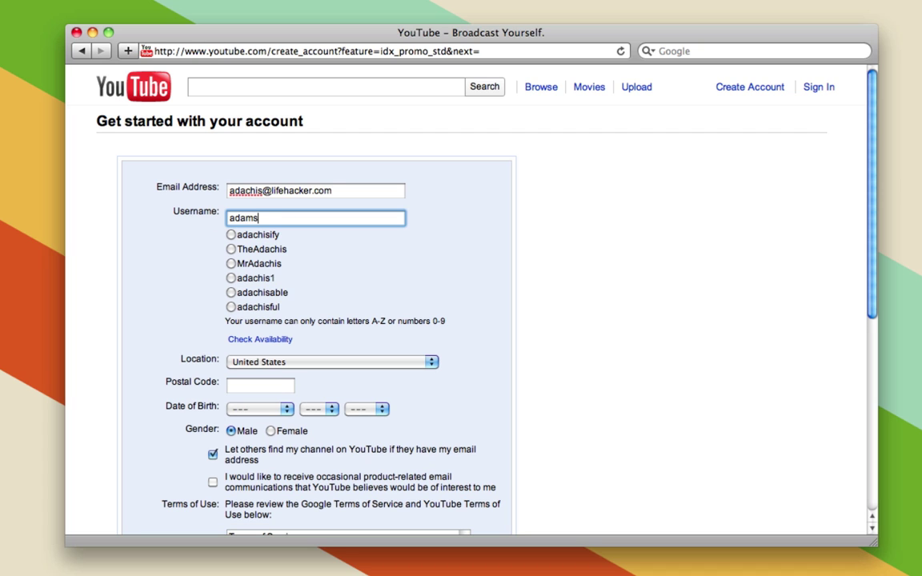
type("testaccount")
left_click(248, 340)
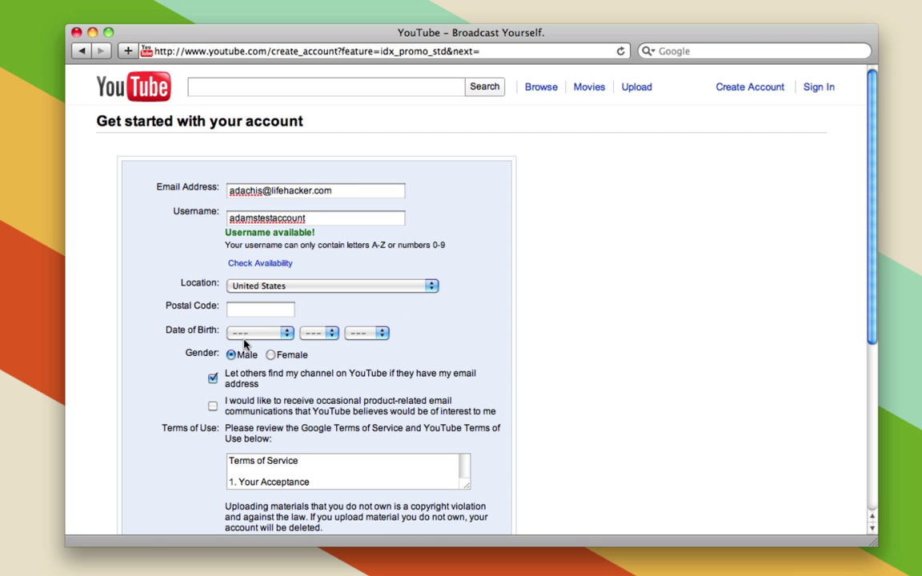
scroll(244, 345, "down", 8)
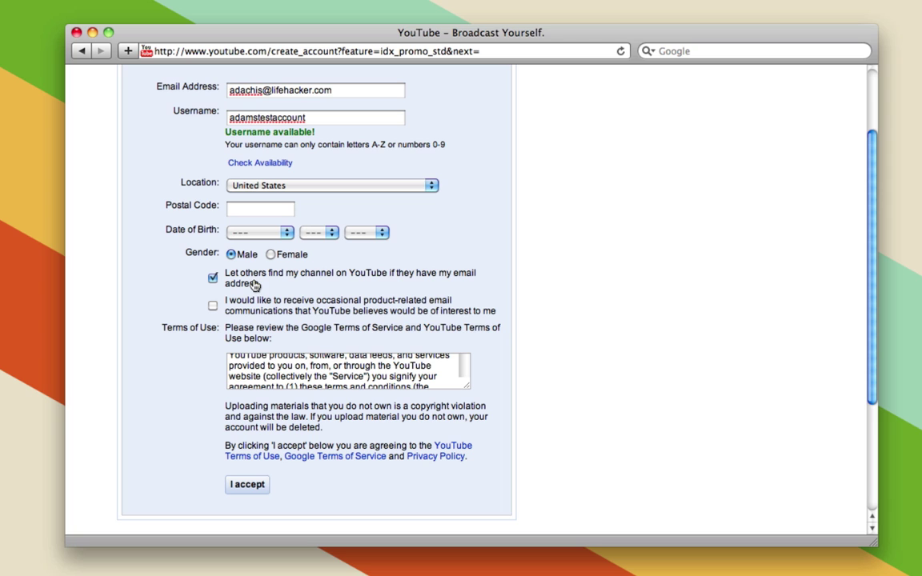
Step: Accept the terms and link the new username to the Google account with its password
left_click(254, 488)
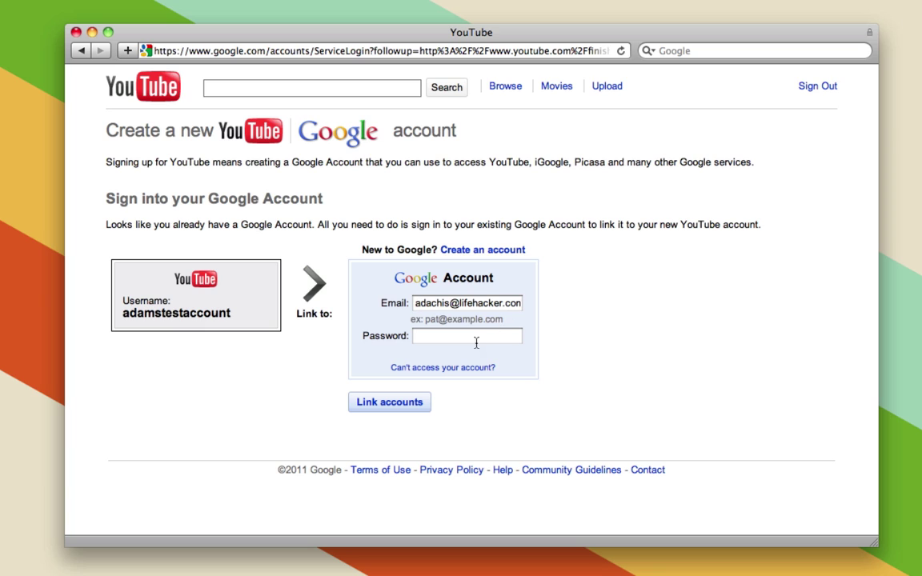
left_click(516, 336)
type("•••••••••")
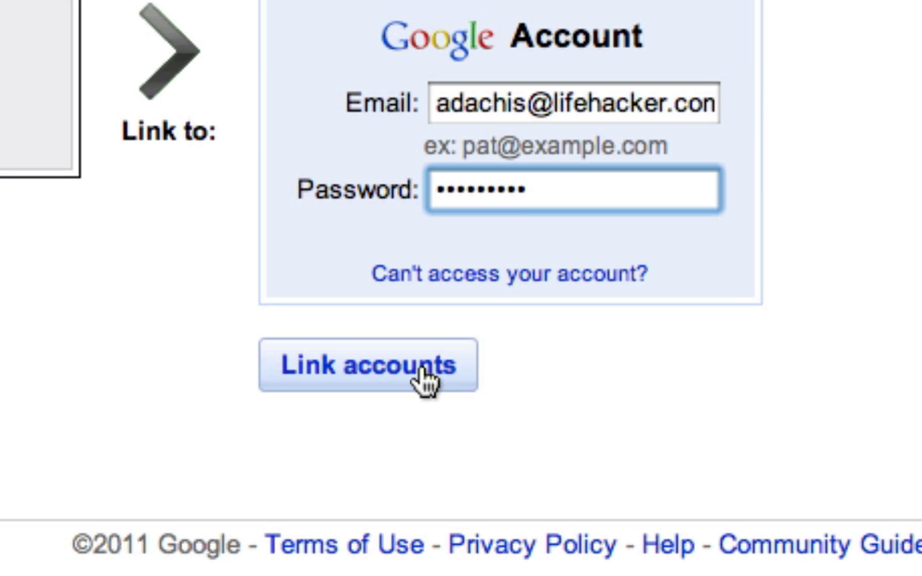
left_click(424, 381)
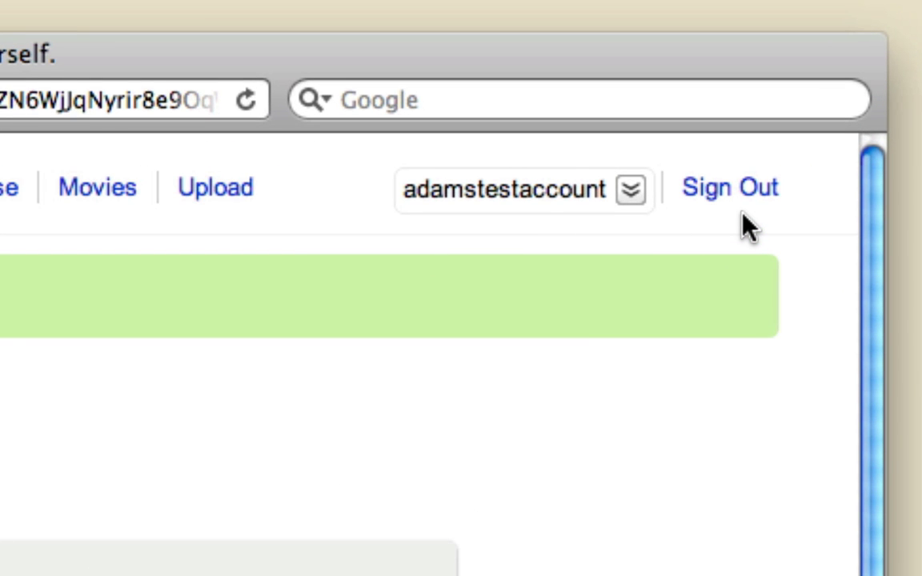
Step: Sign out of the new account and begin signing back in with the account e-mail
left_click(751, 192)
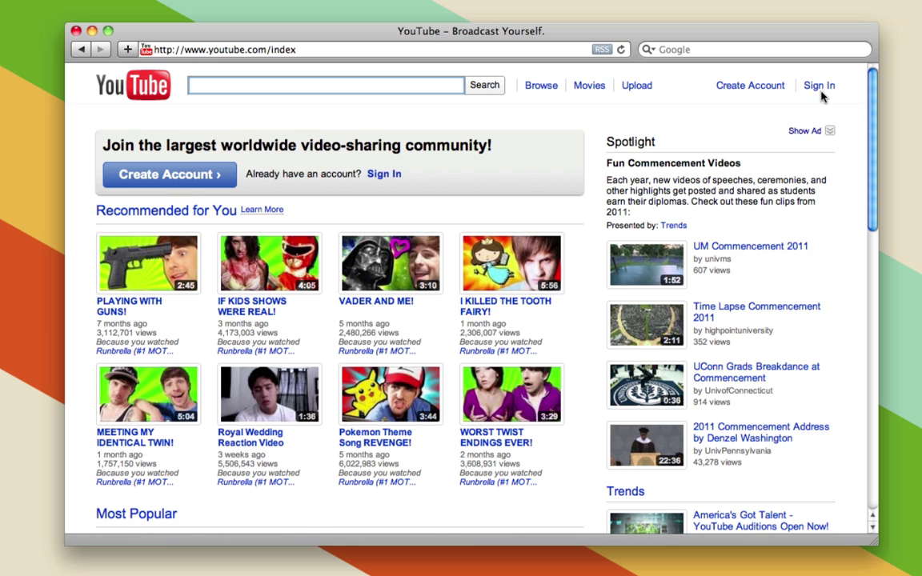
left_click(819, 86)
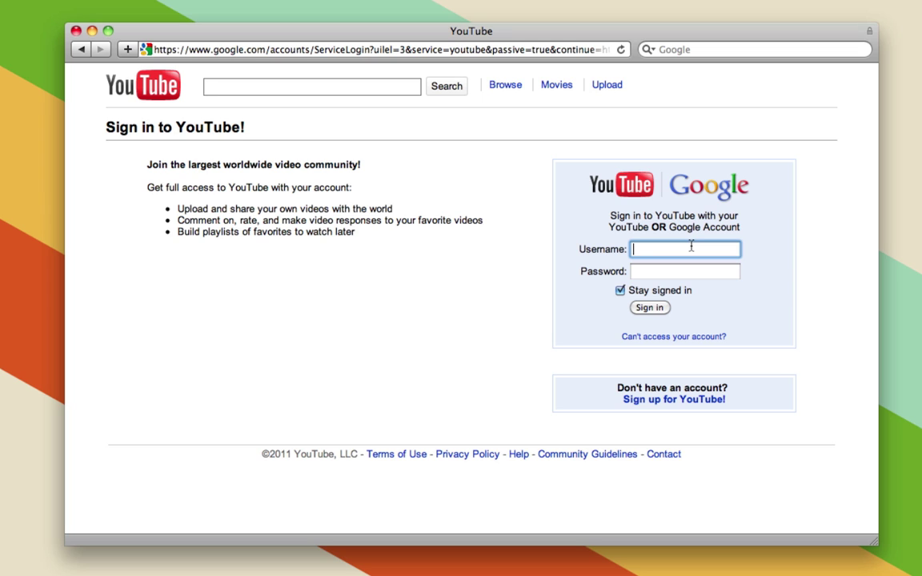
key("Tab")
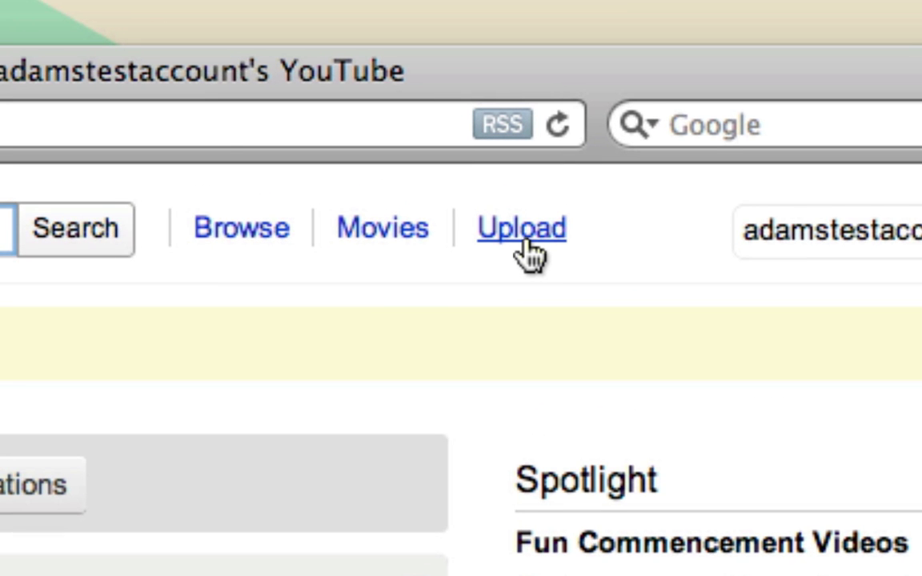
Step: Upload 2009-04 Earth Intruders.mp4 from the Desktop as a new video
left_click(529, 253)
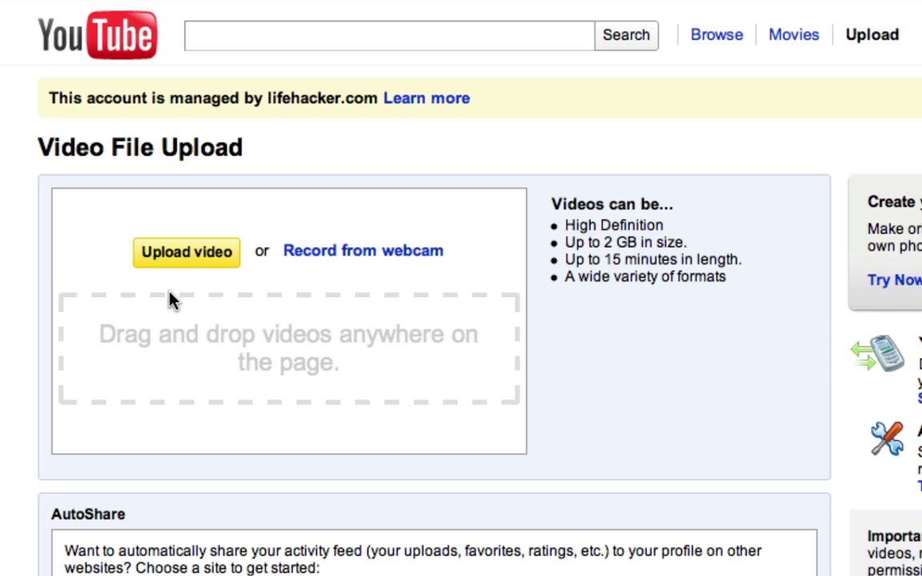
left_click(189, 253)
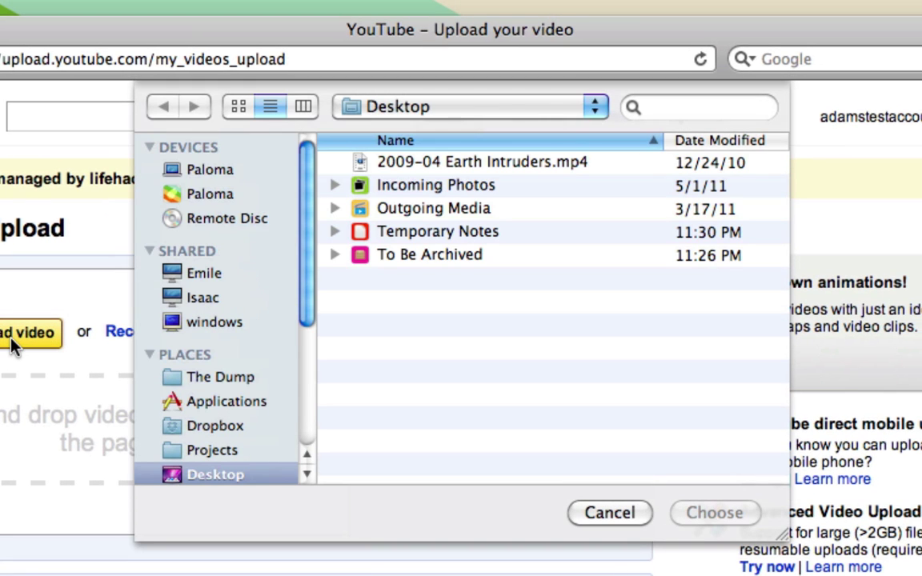
left_click(480, 166)
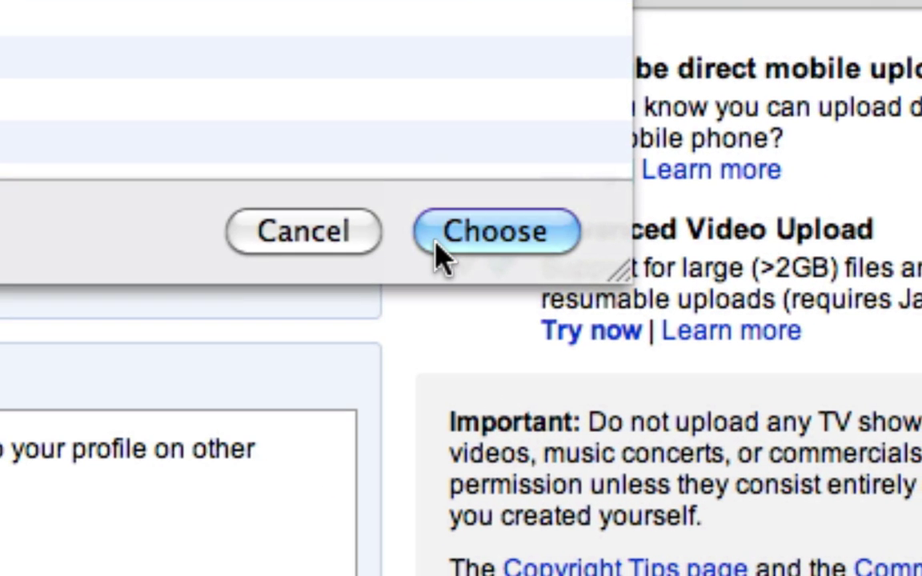
left_click(440, 254)
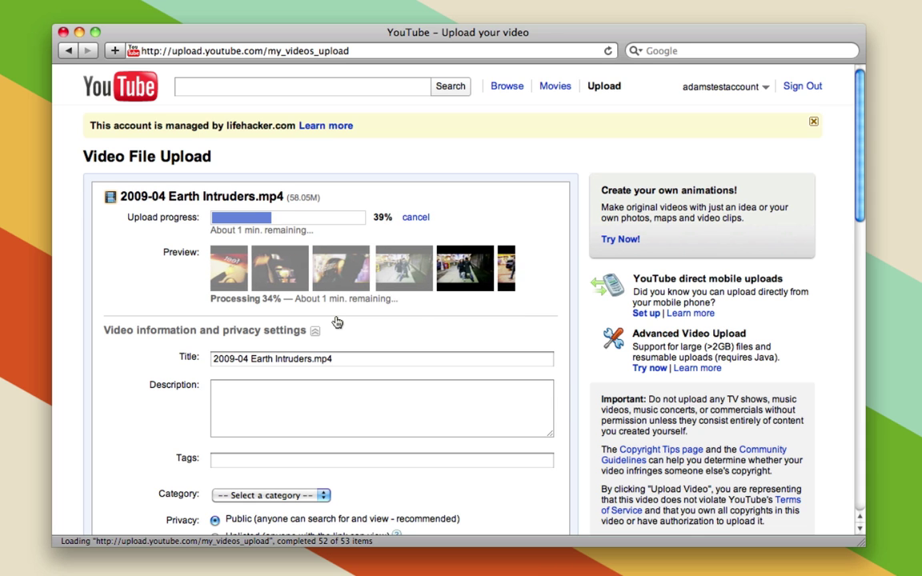
Step: Trim the title to 'Earth Intruders' and add the description 'This is my video.'
scroll(337, 322, "down", 1)
scroll(337, 321, "down", 5)
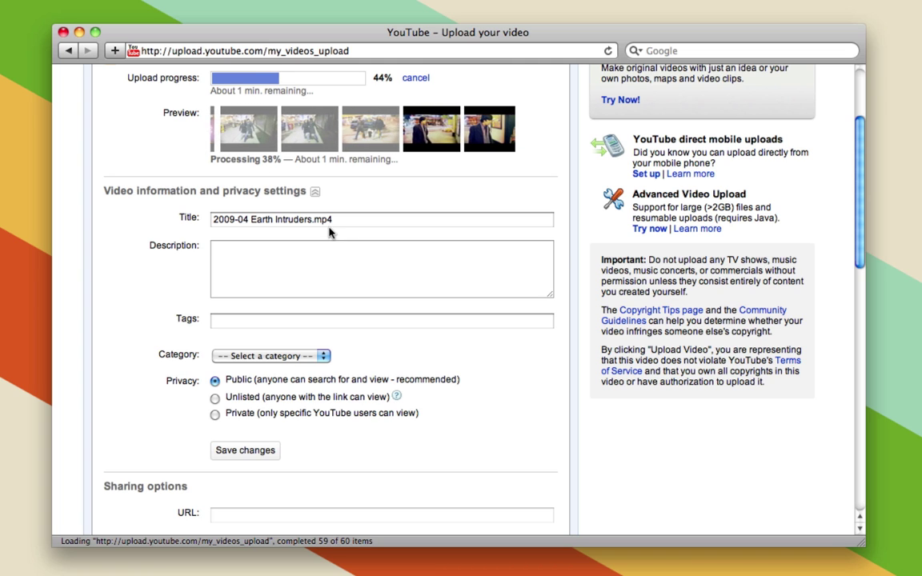
left_click_drag(311, 219, 333, 220)
key("BackSpace")
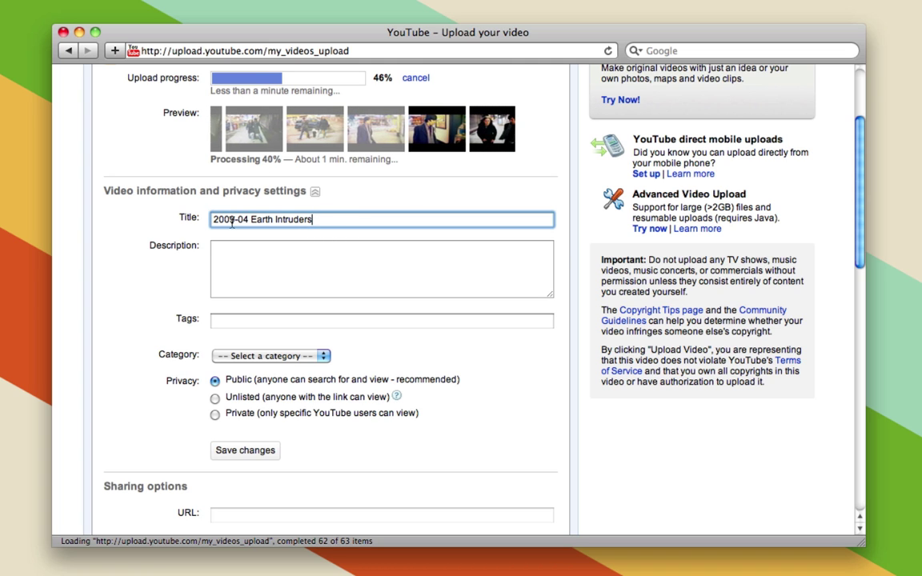
left_click_drag(250, 220, 212, 219)
key("BackSpace")
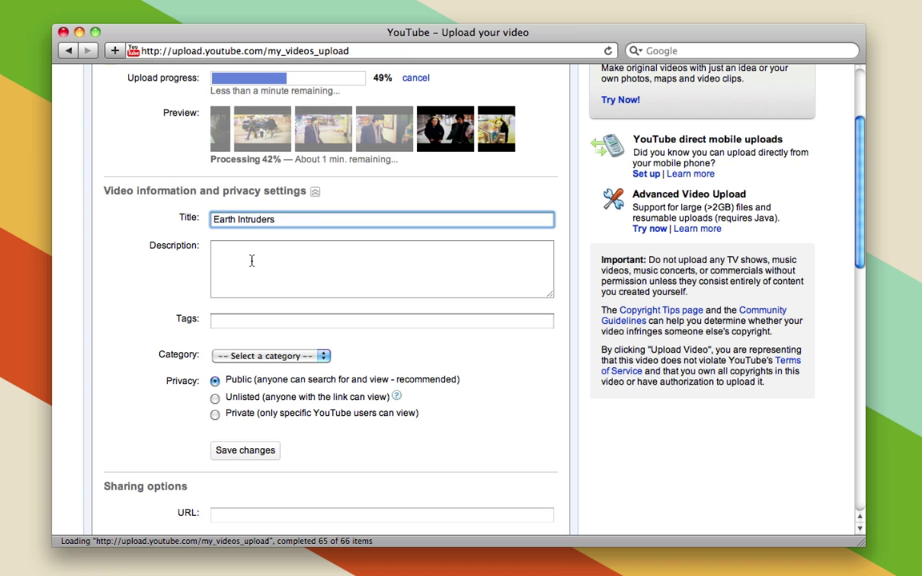
left_click(252, 260)
type("Th")
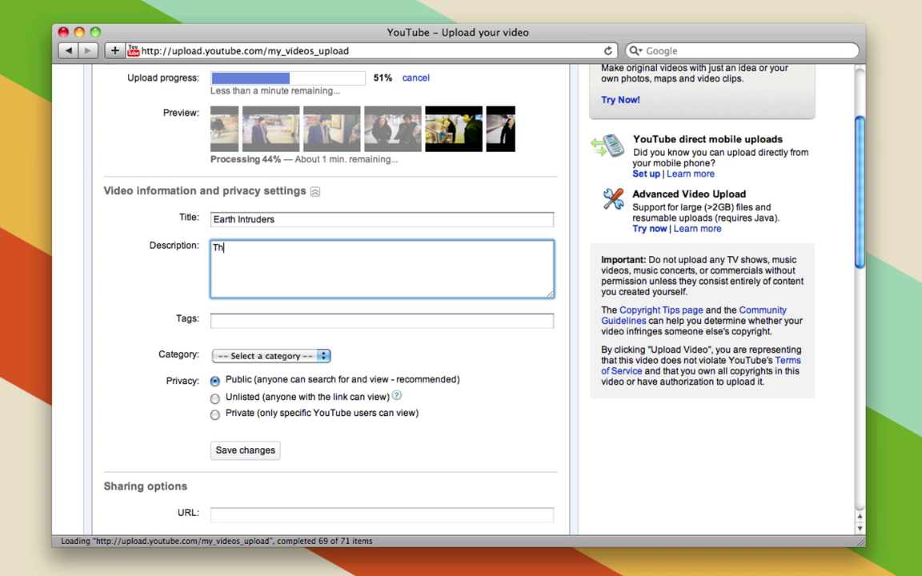
type("is is my video.")
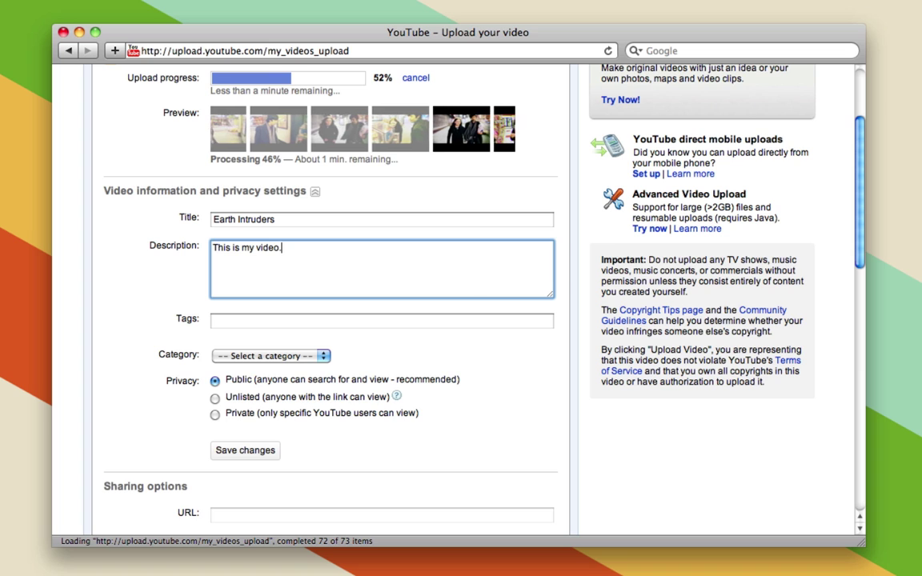
Step: Tag the video music video, friends, family, new york, fun, nyc
left_click(253, 324)
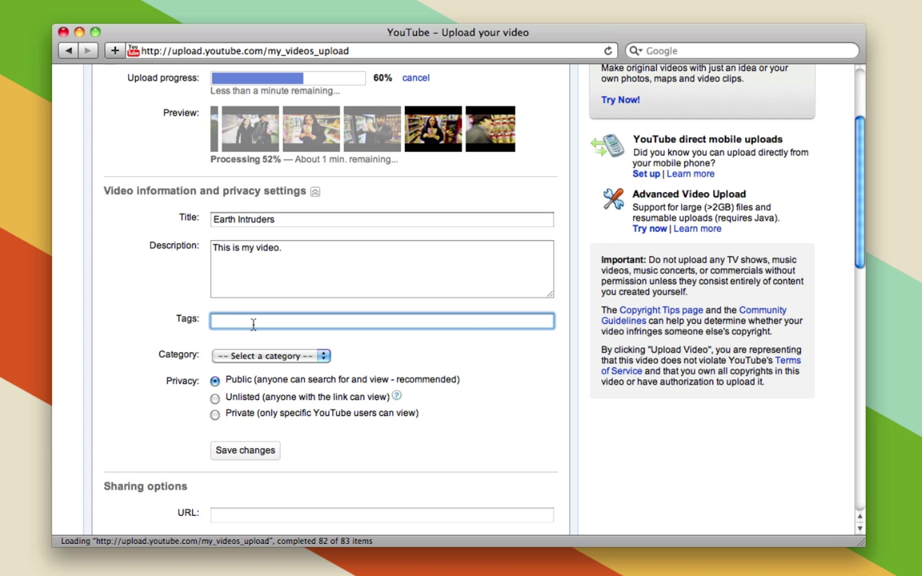
type("music video")
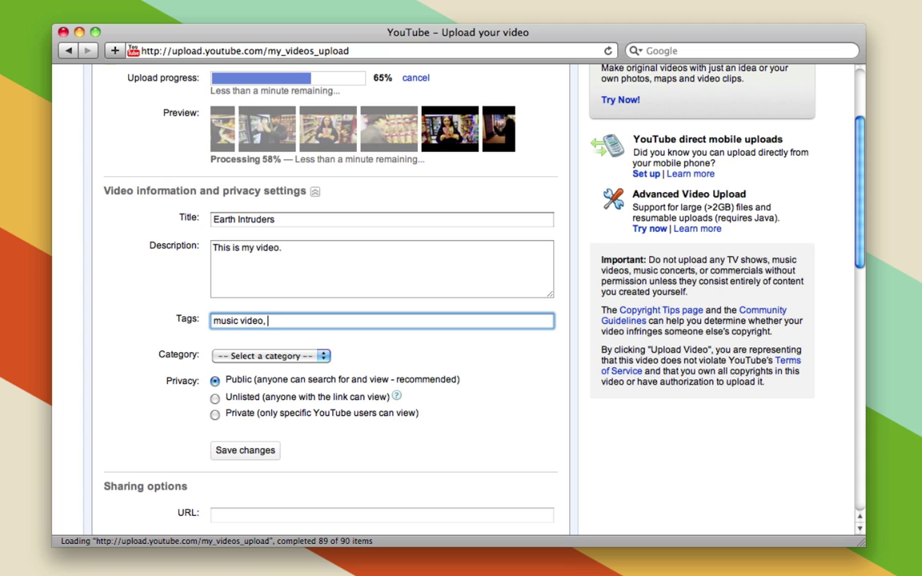
type(", friends")
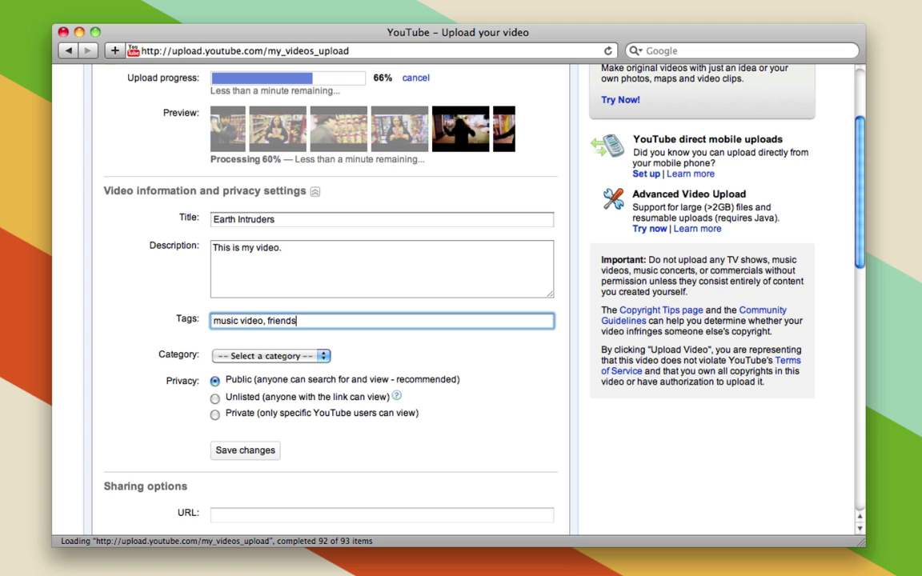
type(", fami")
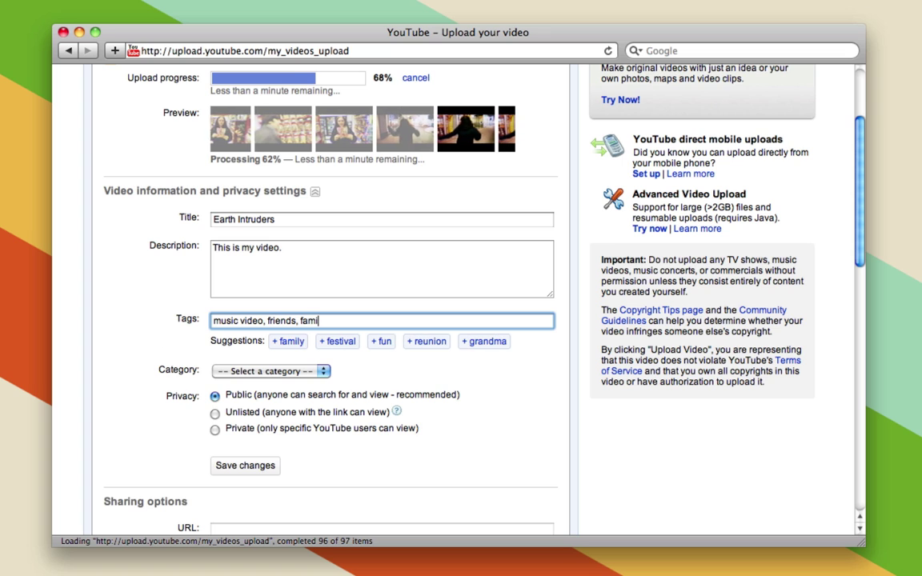
type("ly, new york")
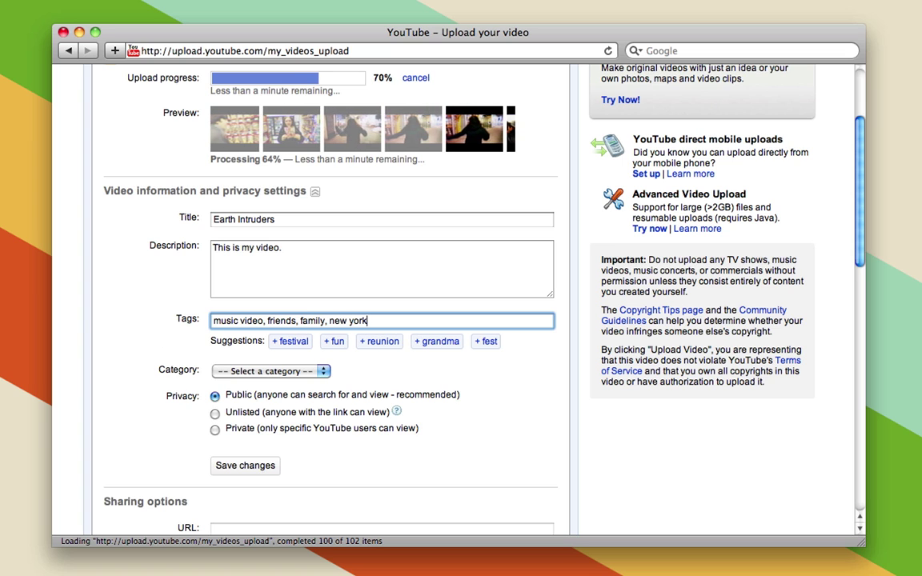
type(", fun")
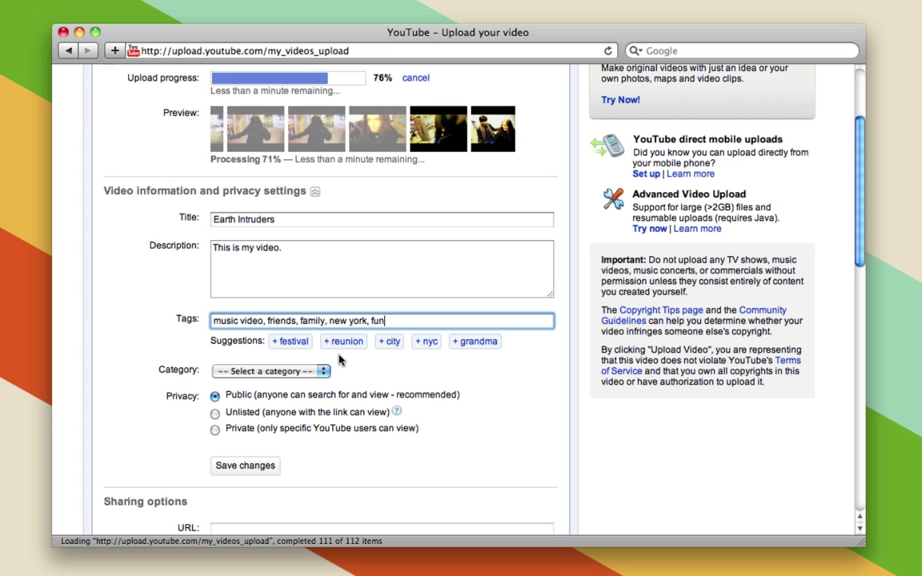
left_click(424, 343)
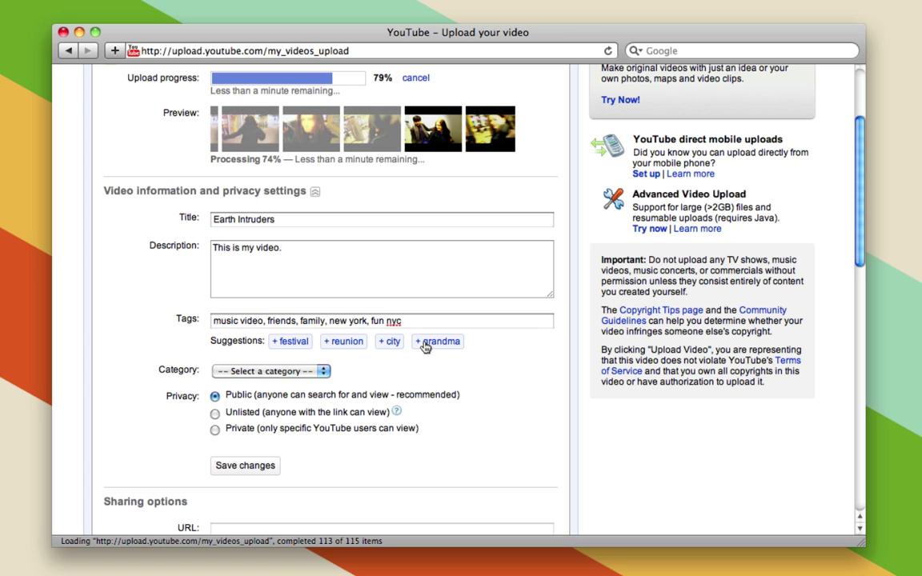
left_click(384, 322)
type(",")
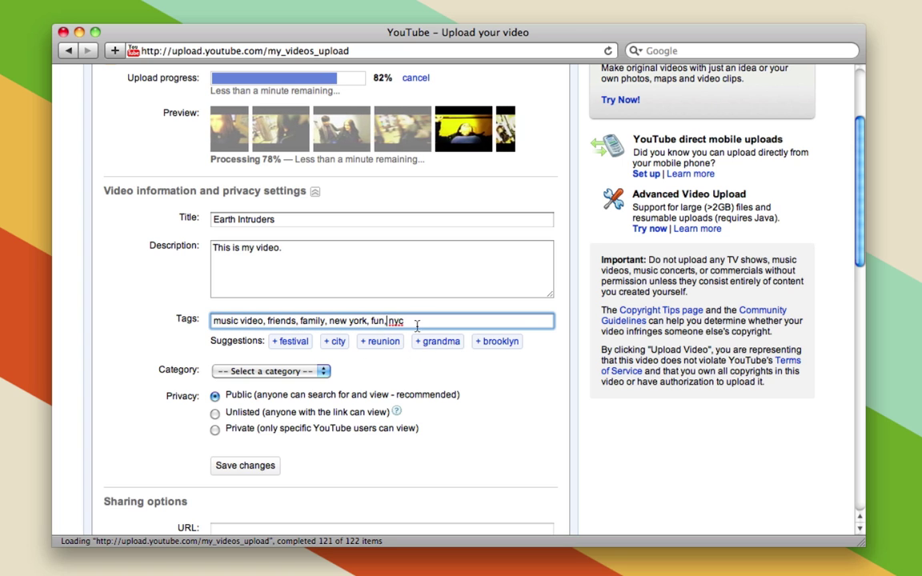
Step: Set the video category to Music and save the upload settings
left_click(245, 373)
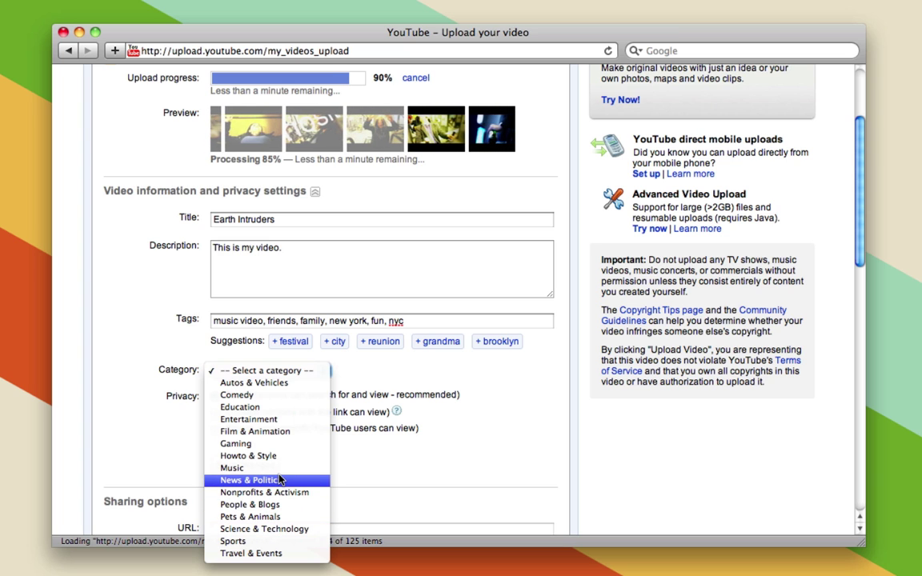
left_click(278, 469)
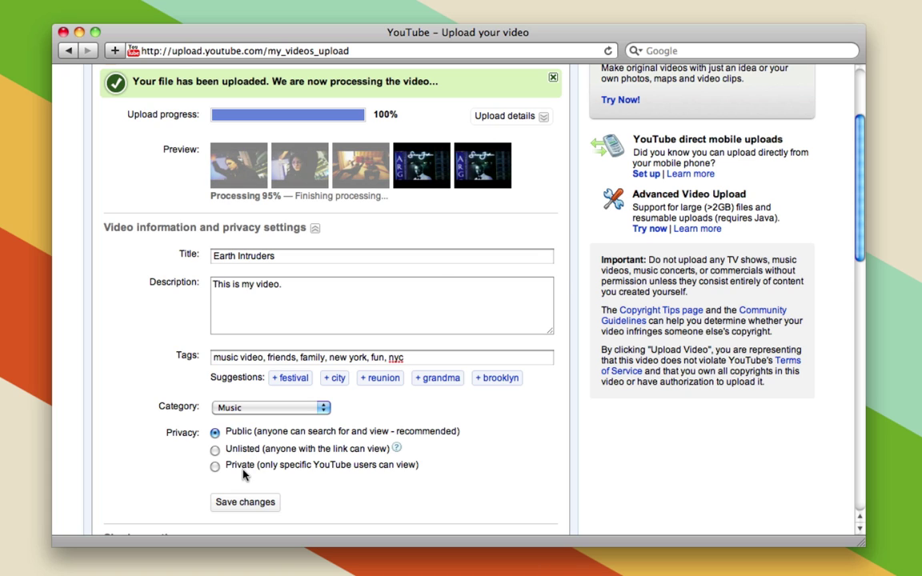
left_click(246, 521)
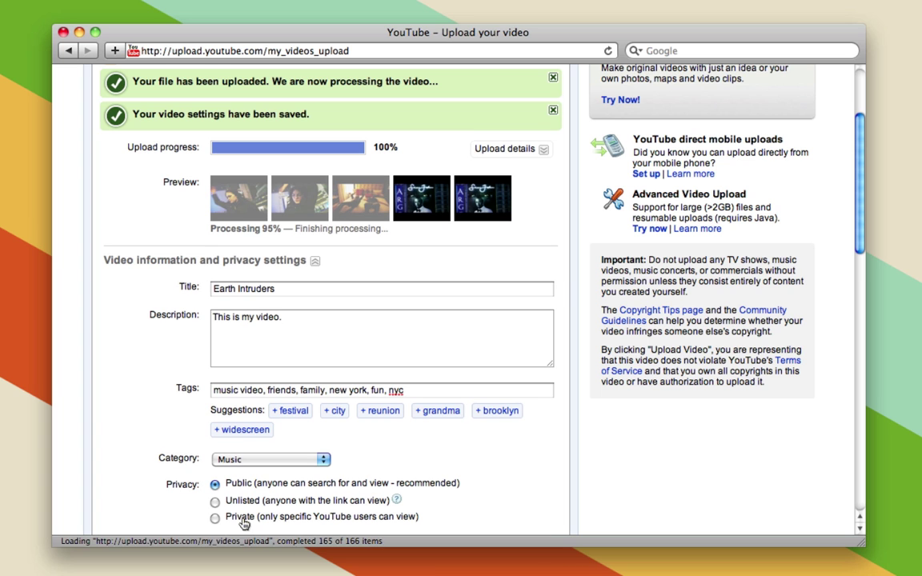
scroll(189, 231, "up", 3)
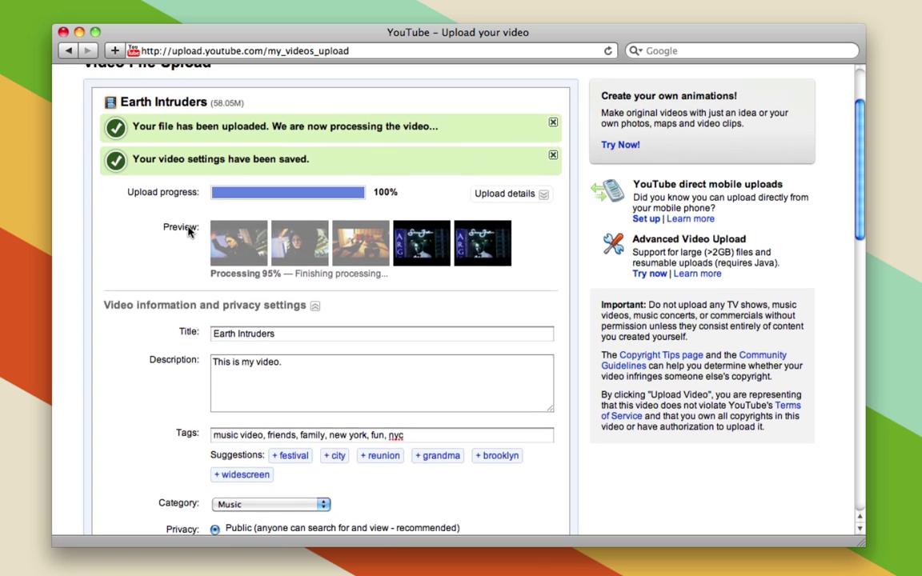
scroll(188, 231, "up", 1)
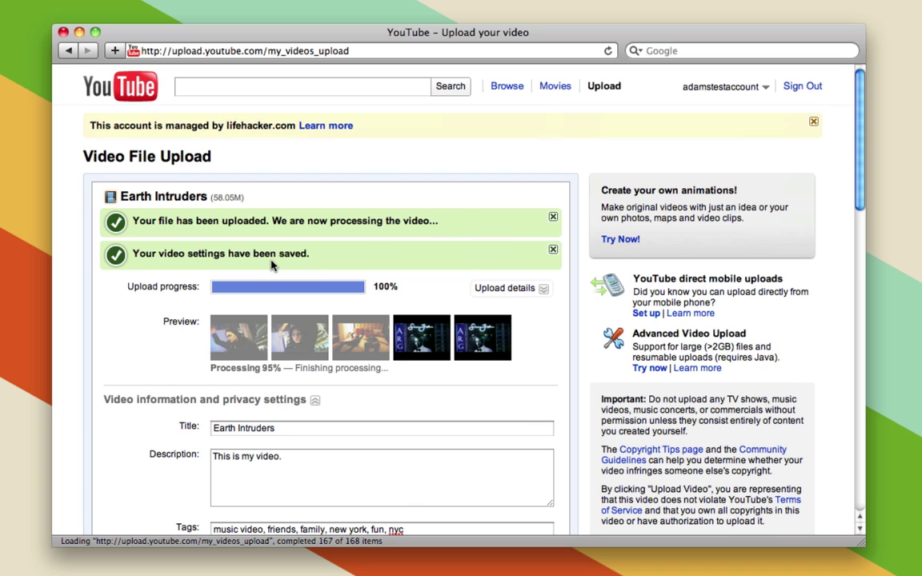
scroll(383, 301, "down", 4)
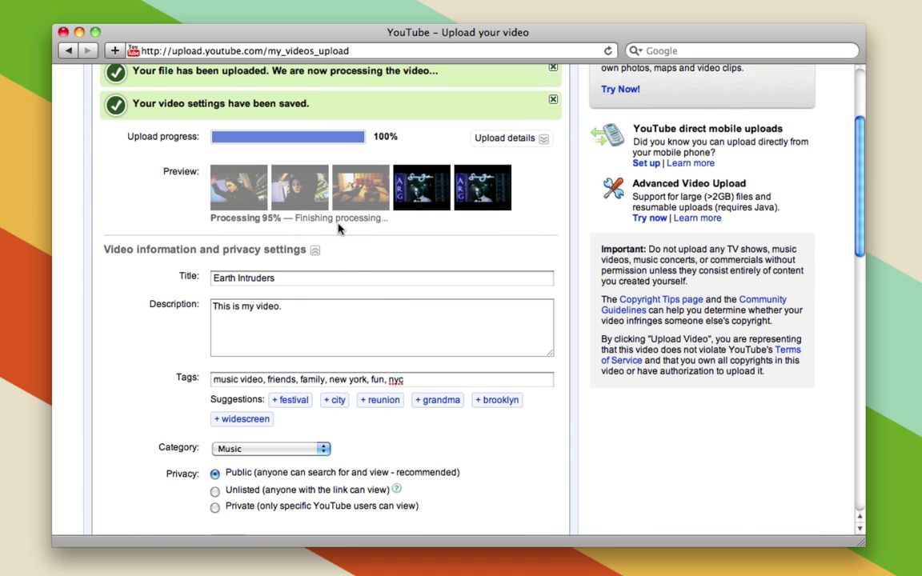
scroll(339, 229, "down", 5)
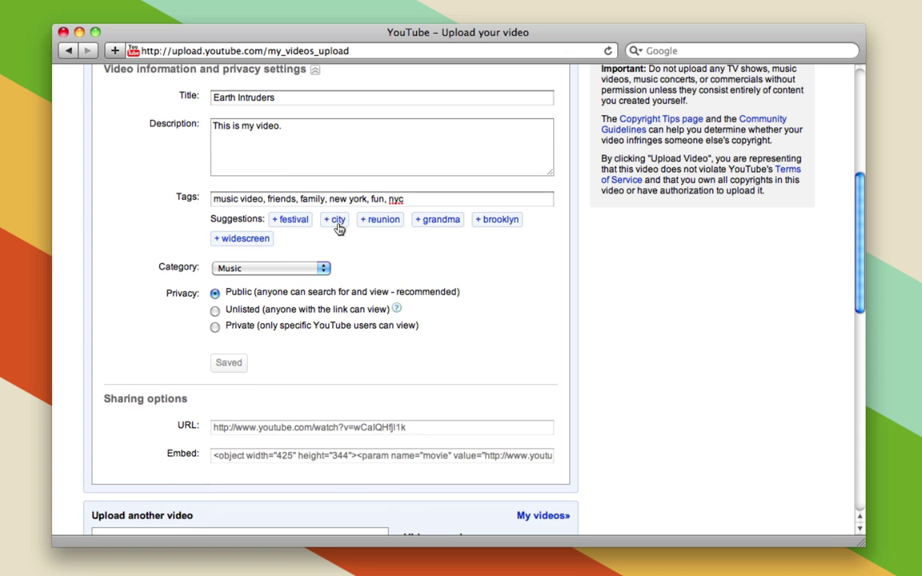
scroll(339, 229, "up", 9)
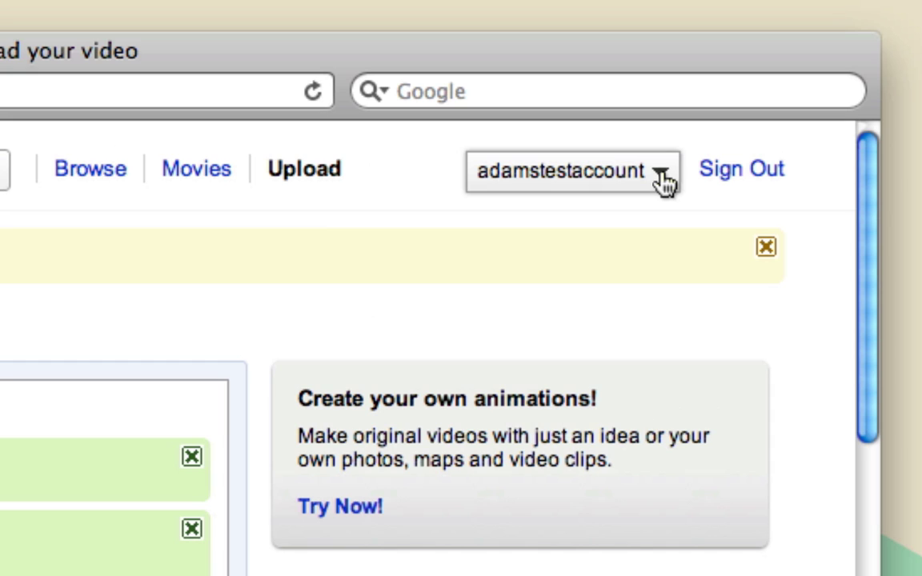
Step: Go to My Videos from the account name menu at the top
left_click(662, 180)
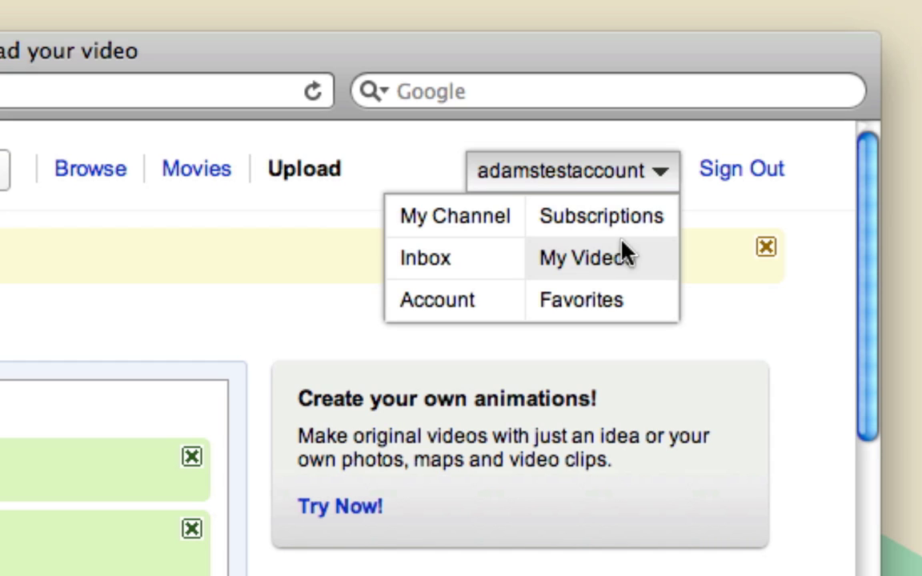
left_click(629, 269)
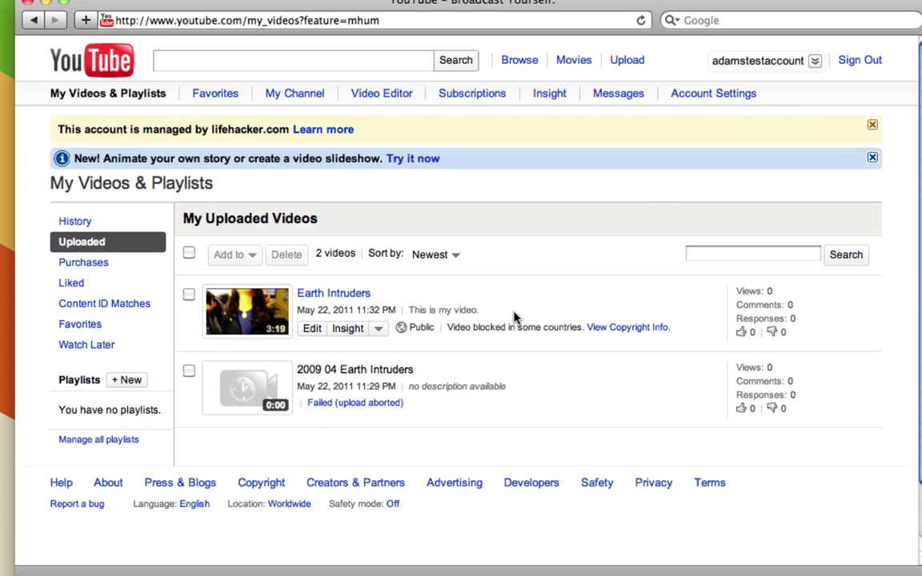
left_click(330, 298)
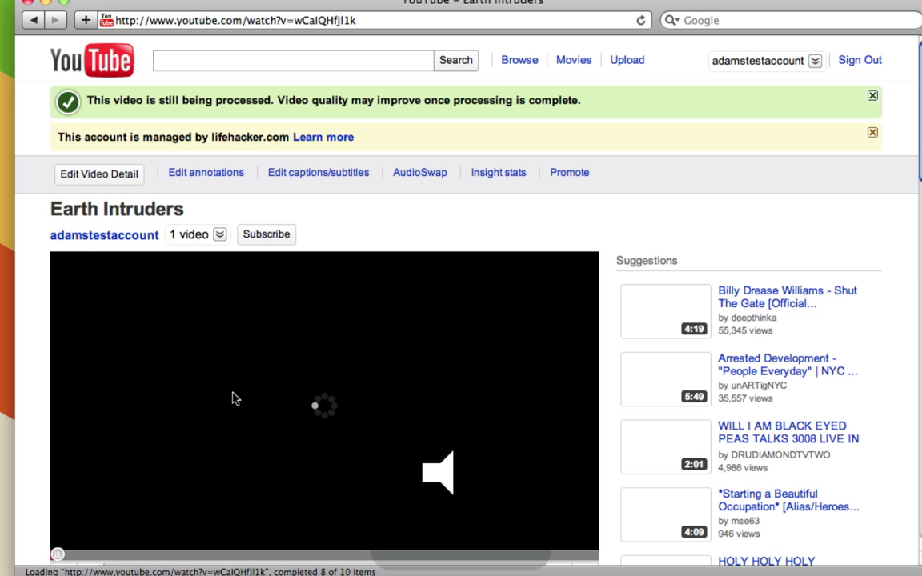
scroll(24, 472, "down", 4)
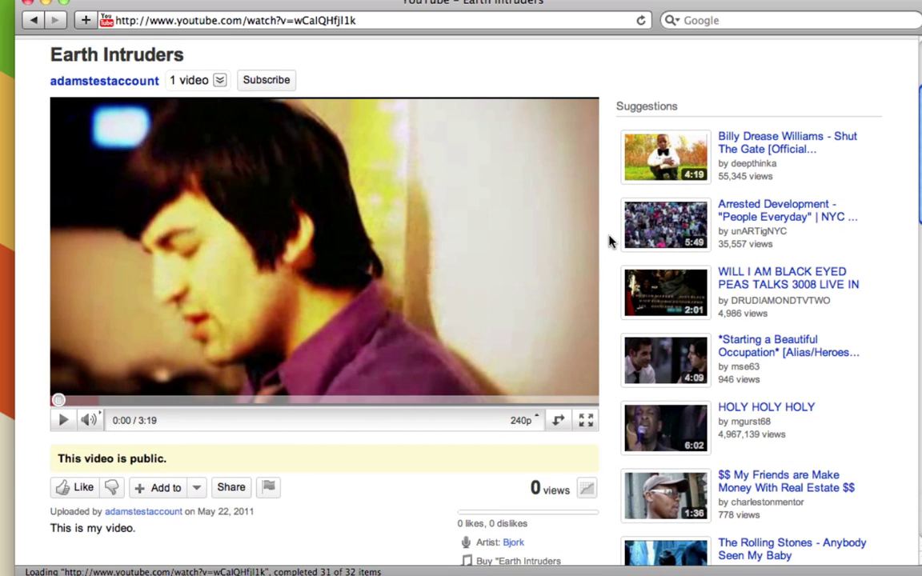
scroll(422, 516, "down", 6)
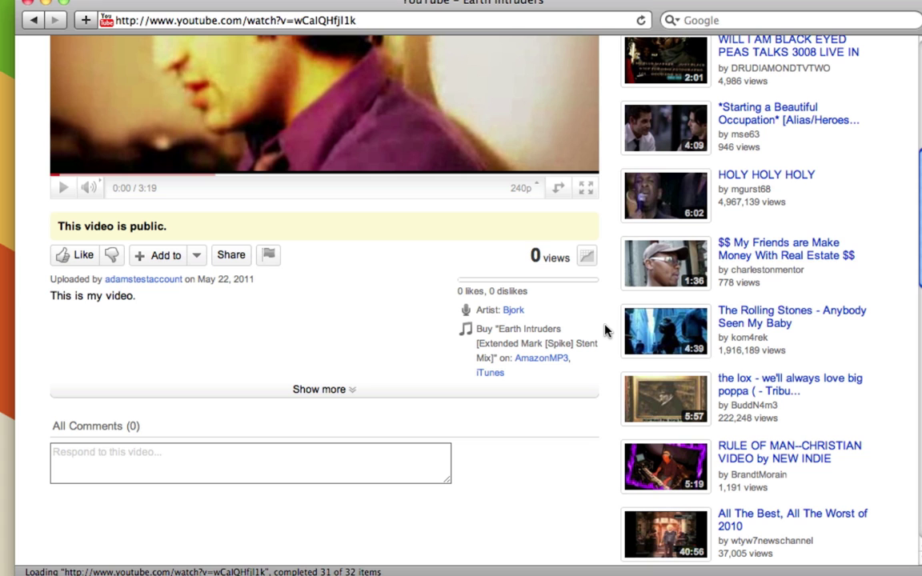
scroll(606, 330, "up", 10)
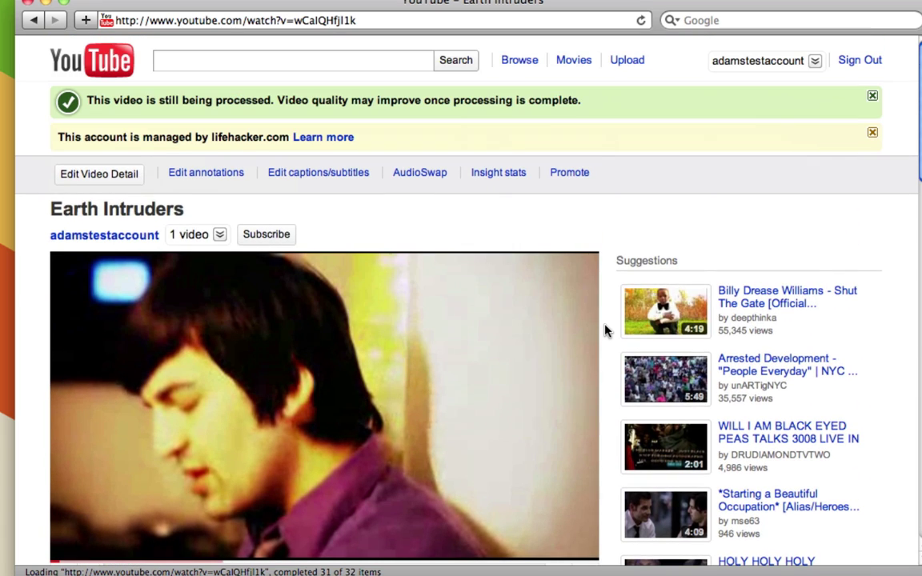
left_click(354, 21)
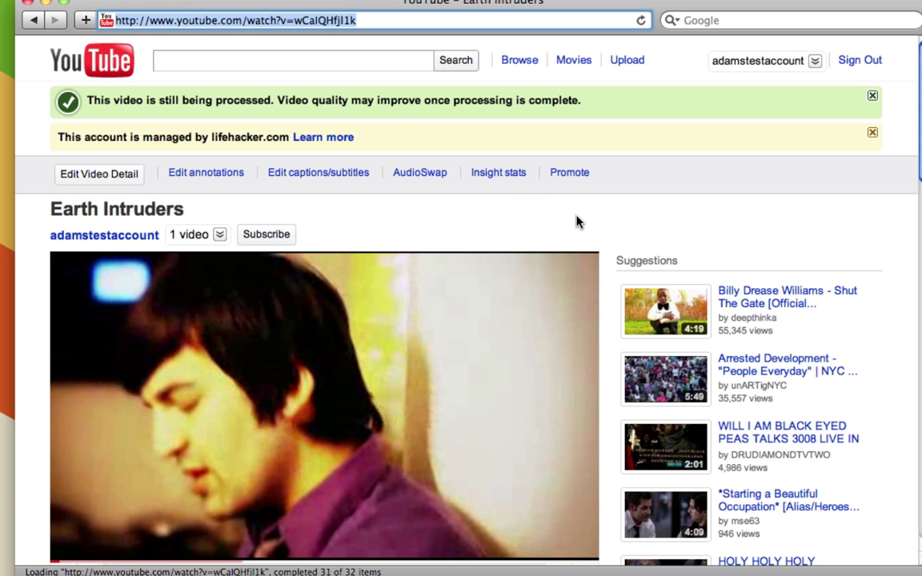
scroll(600, 232, "down", 9)
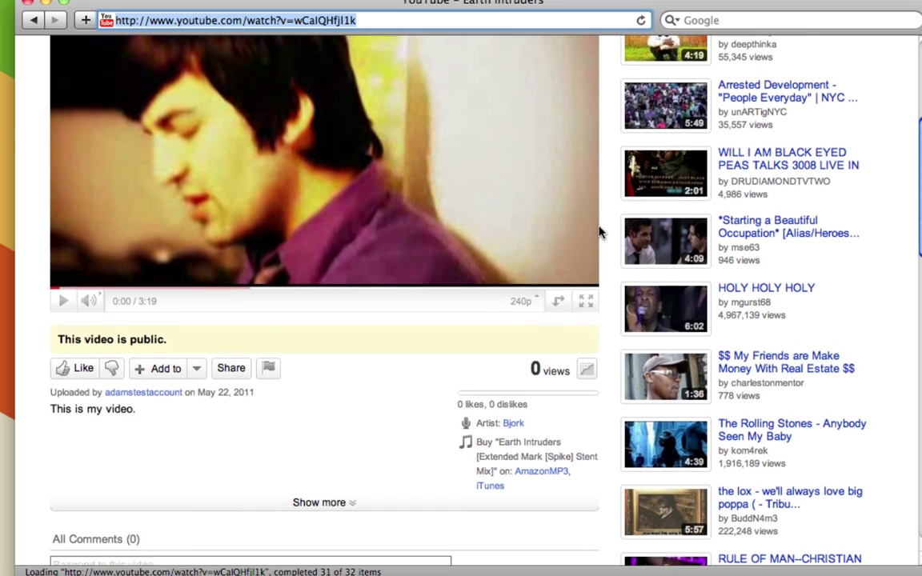
scroll(599, 232, "down", 2)
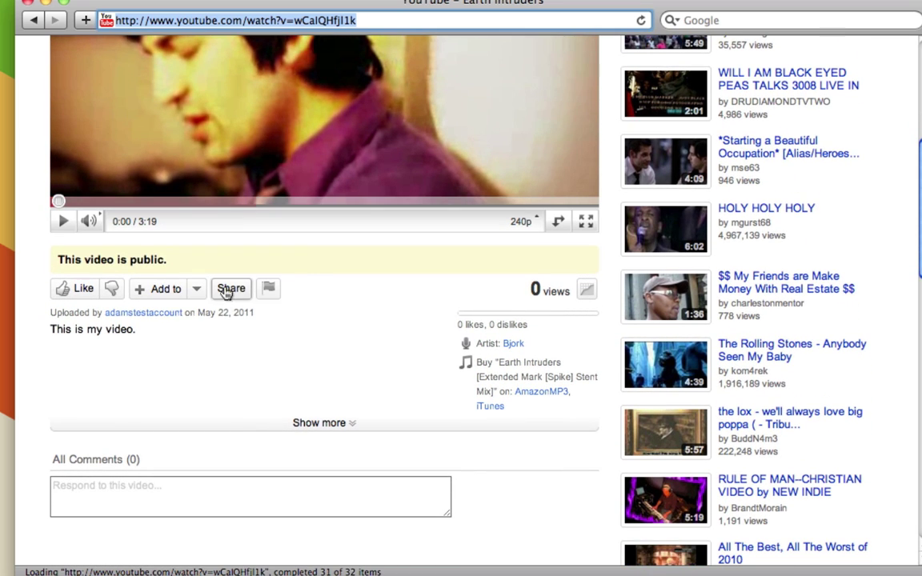
left_click(228, 291)
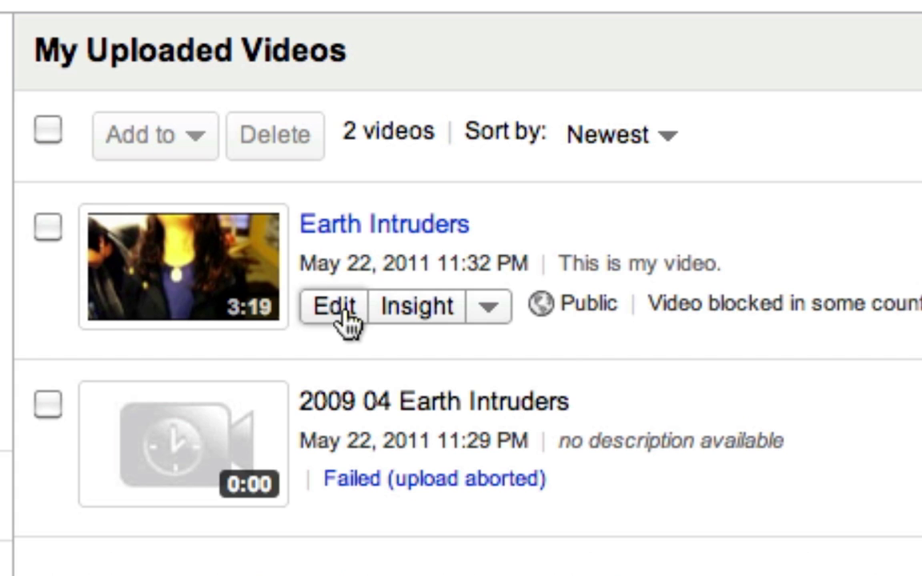
Step: Edit the Earth Intruders entry to reach its Info and Settings page
left_click(343, 314)
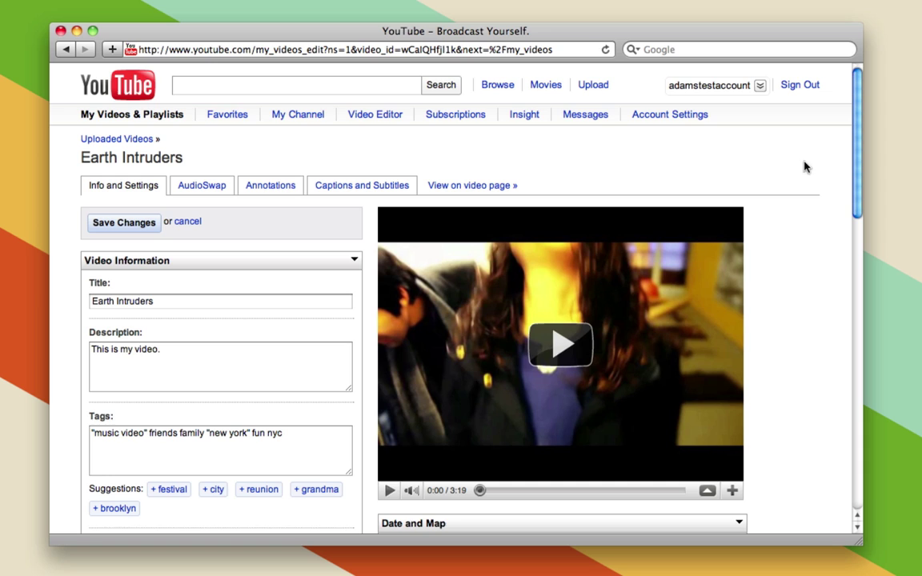
Step: Pick the third still as the Earth Intruders thumbnail and save the changes
scroll(833, 240, "down", 5)
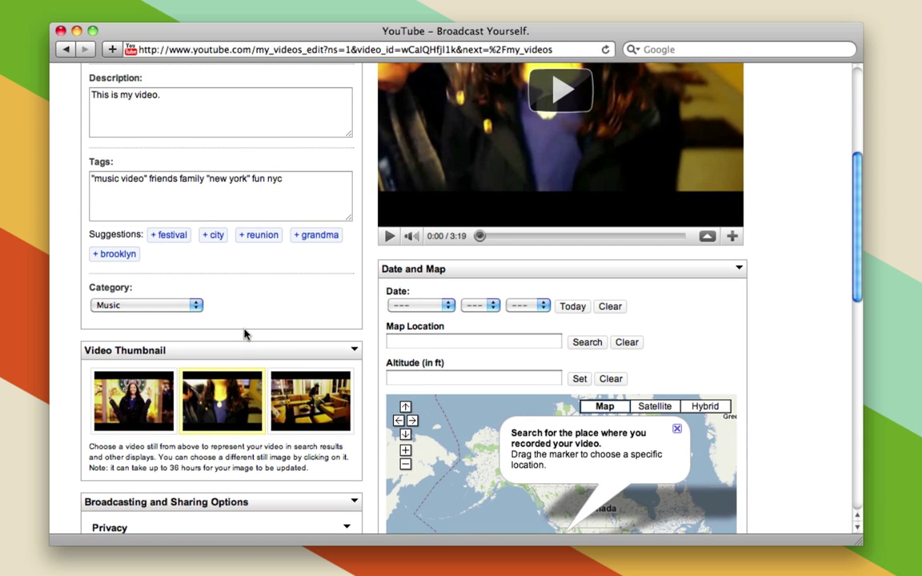
scroll(342, 330, "down", 4)
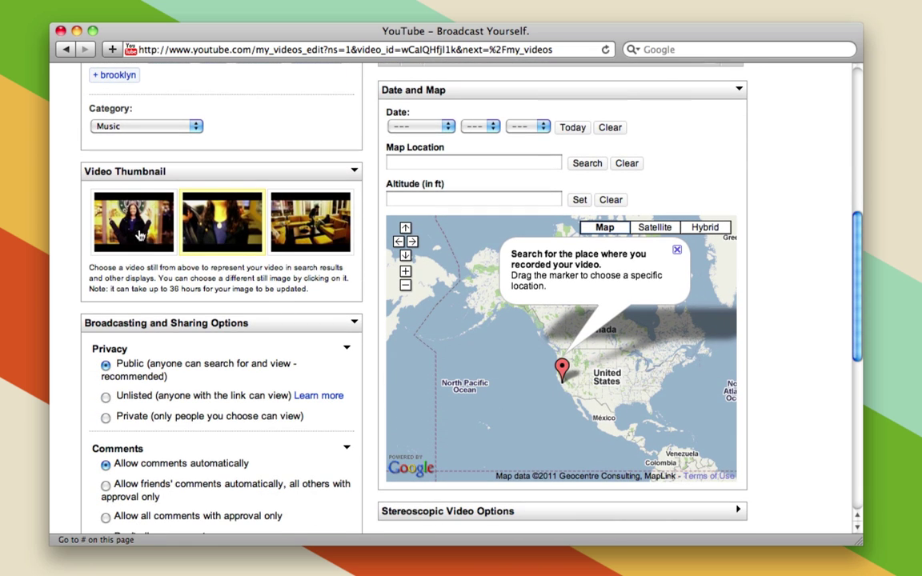
left_click(312, 231)
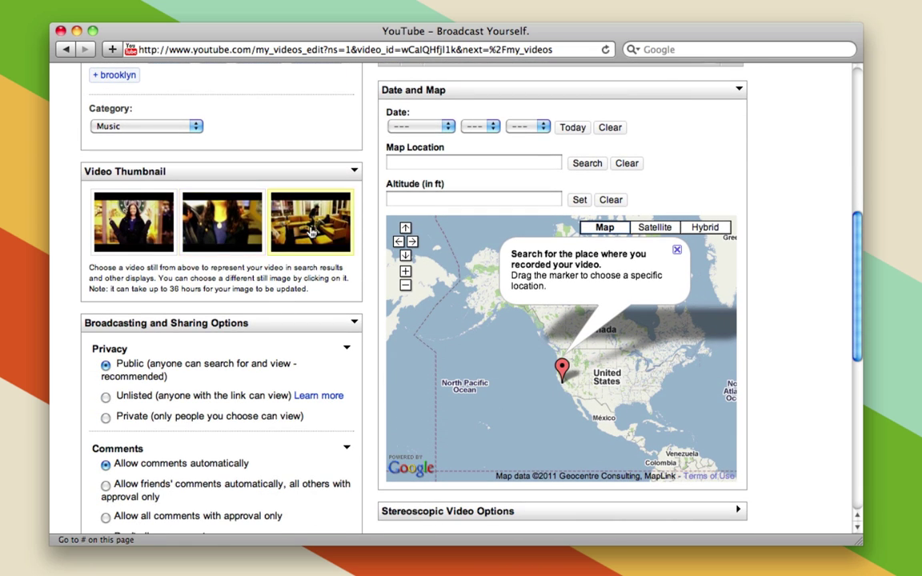
scroll(305, 329, "down", 4)
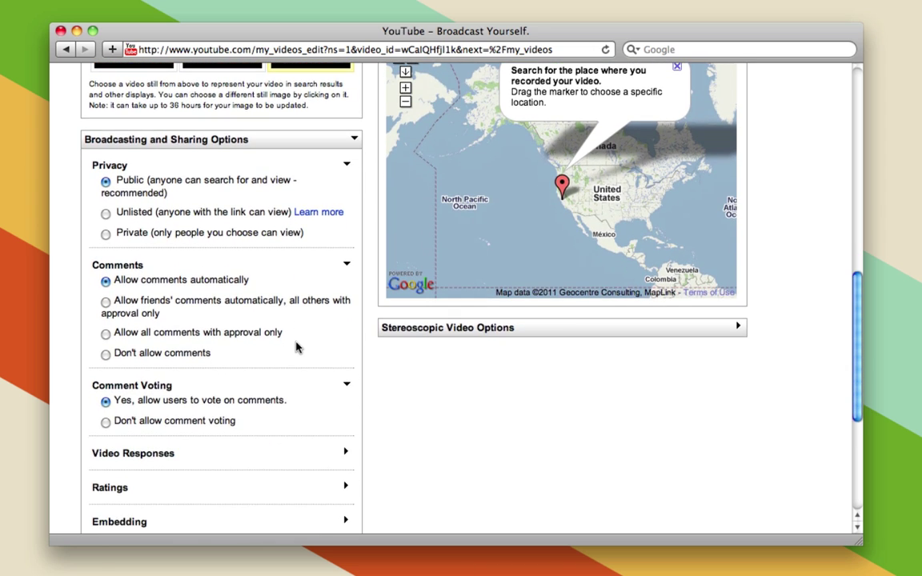
scroll(299, 347, "down", 3)
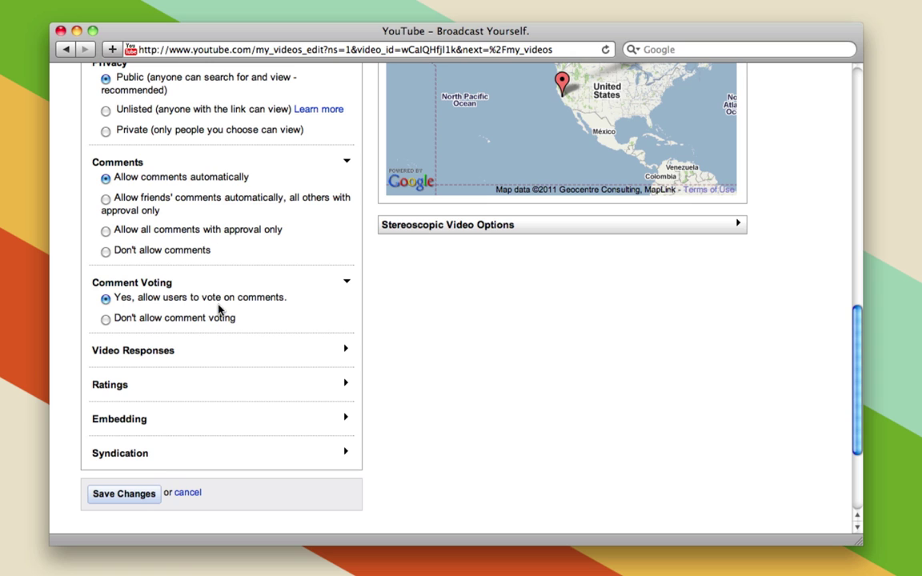
scroll(216, 447, "down", 1)
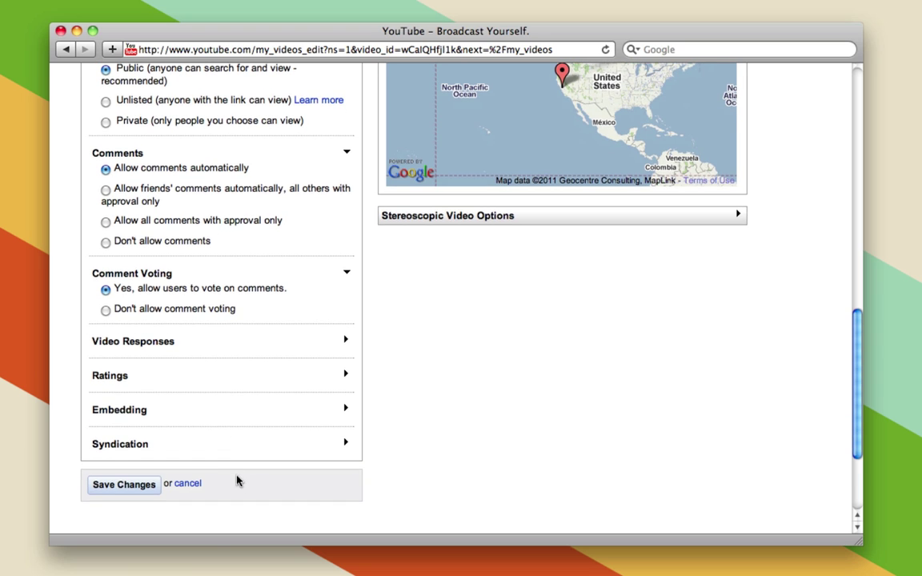
left_click(144, 494)
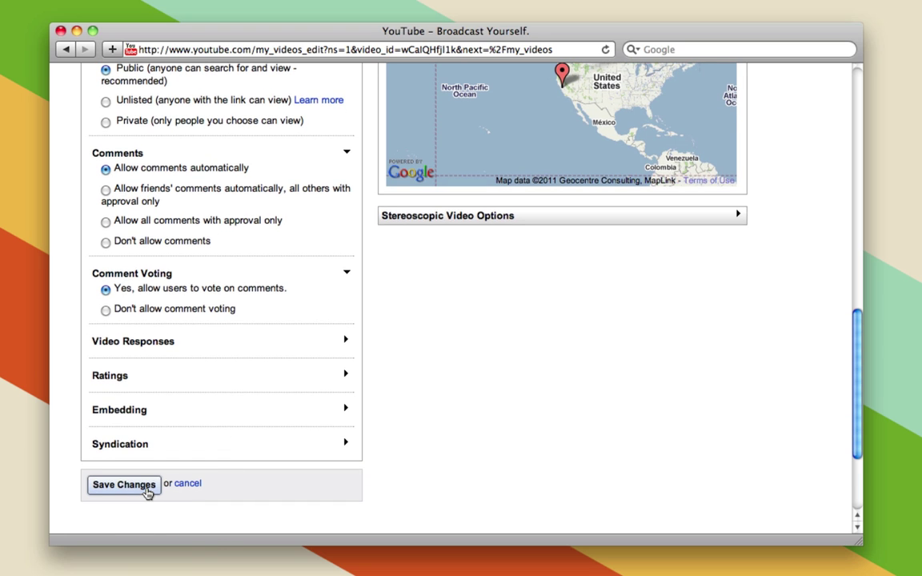